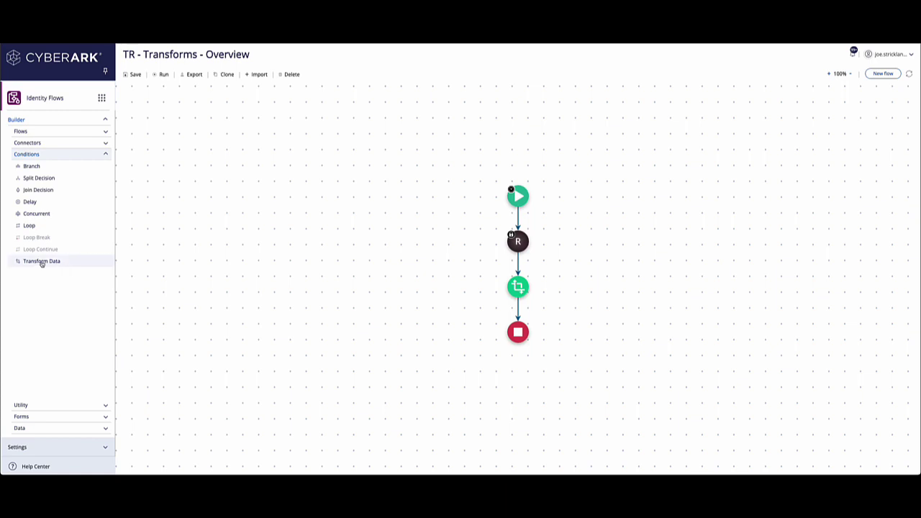
Add a Transform Data step just before the end of the flow and examine the available functions, including the DataUri function's description
left_click_drag(41, 263, 516, 314)
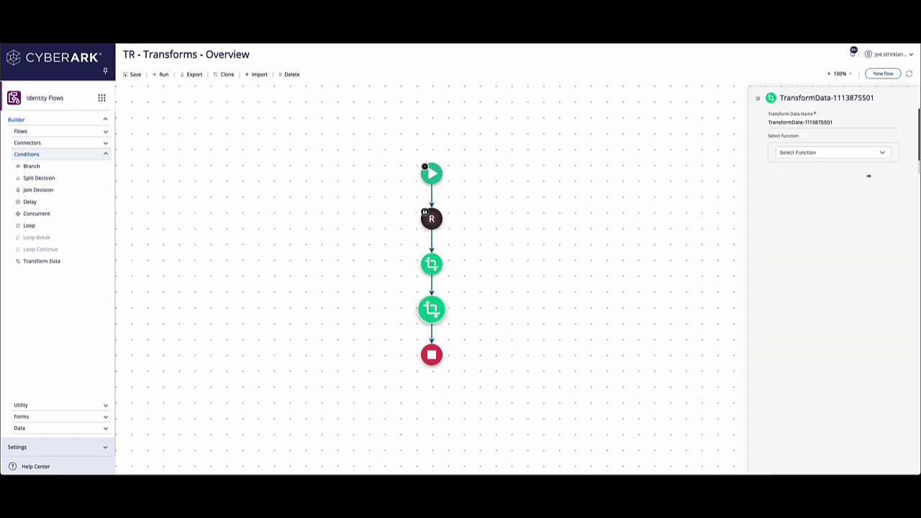
left_click(884, 154)
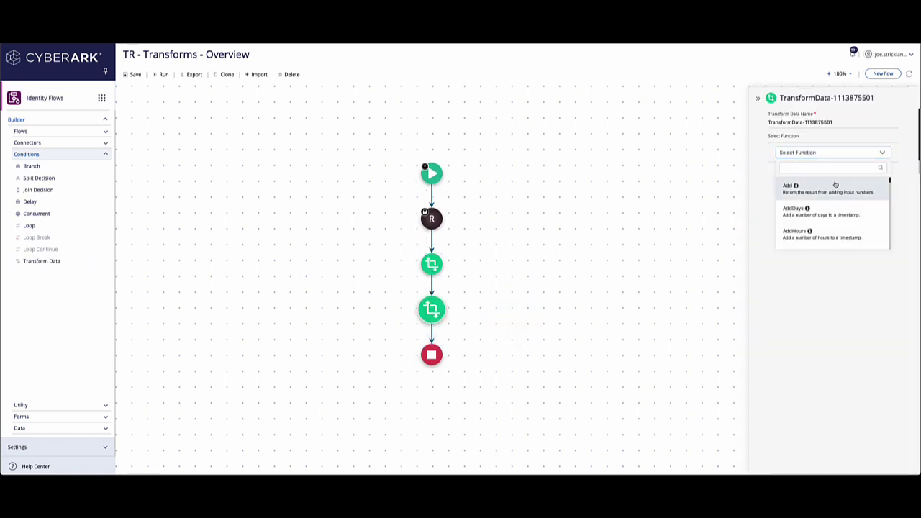
scroll(833, 201, "down", 5)
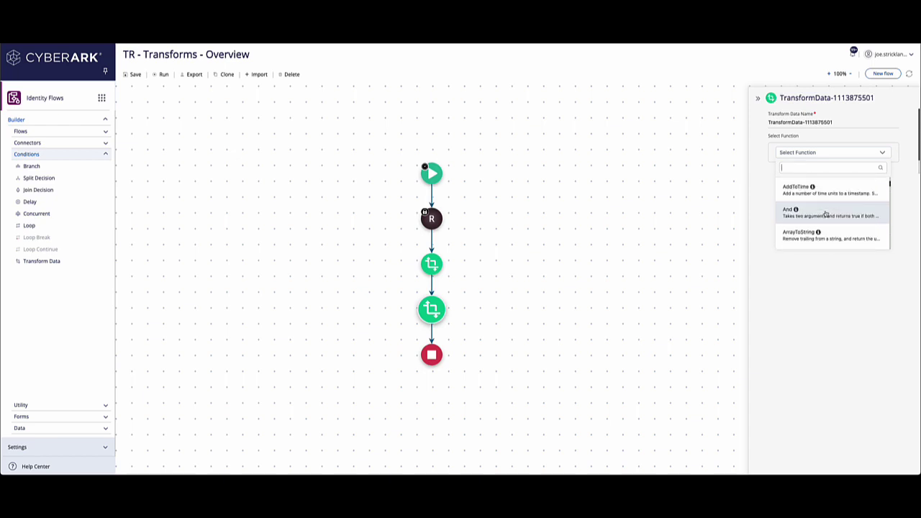
scroll(826, 213, "down", 1)
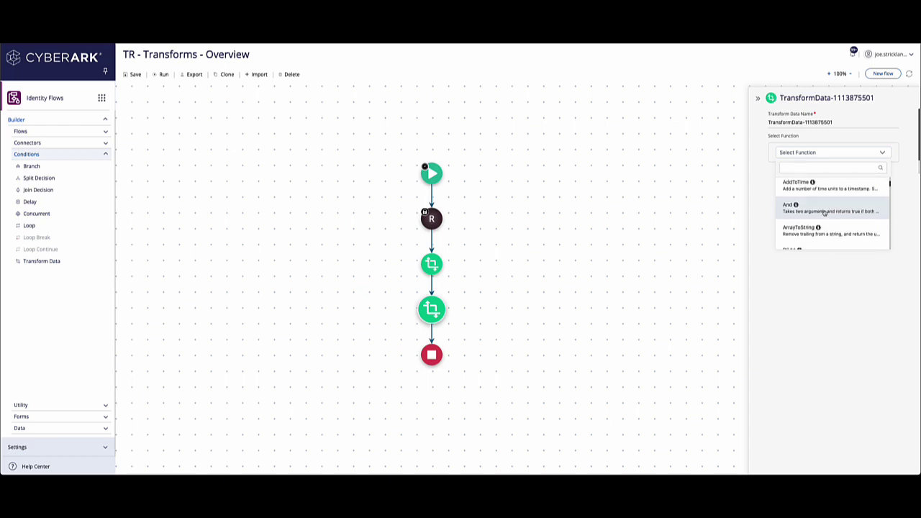
scroll(821, 211, "down", 3)
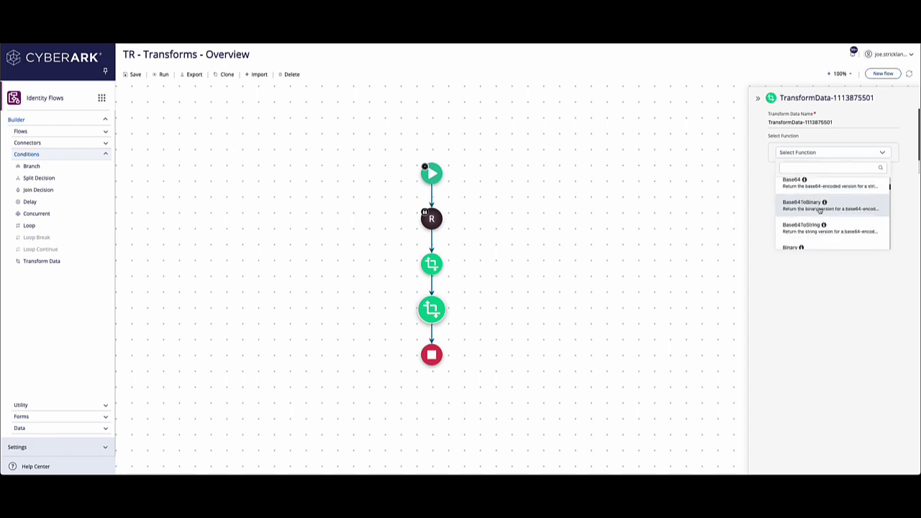
scroll(821, 212, "down", 6)
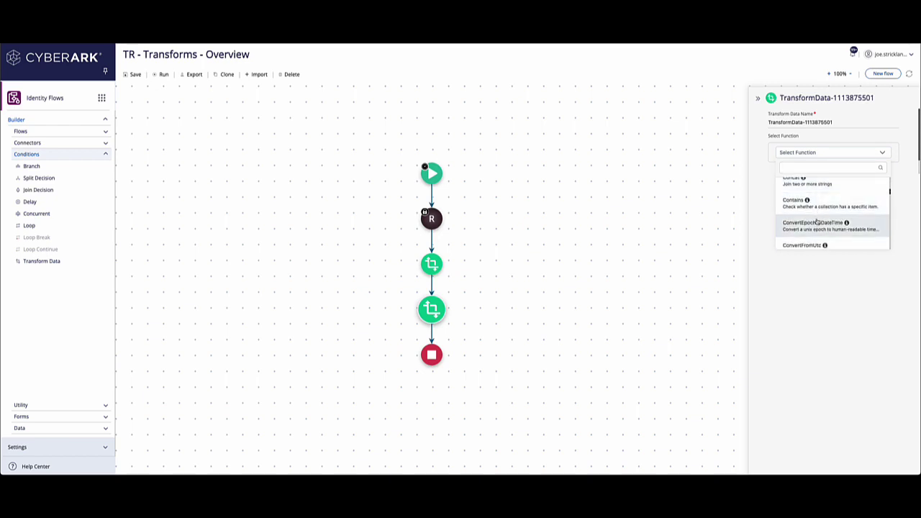
scroll(806, 227, "down", 3)
scroll(806, 227, "down", 2)
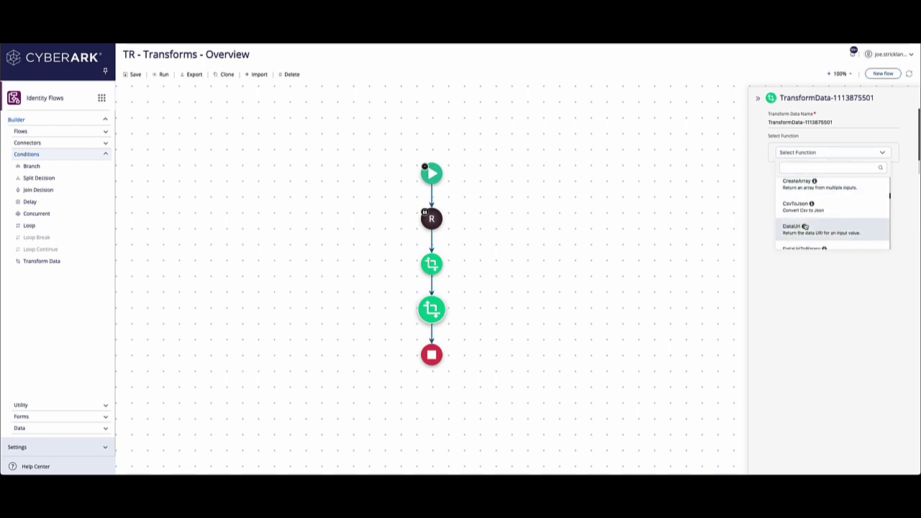
scroll(820, 213, "down", 2)
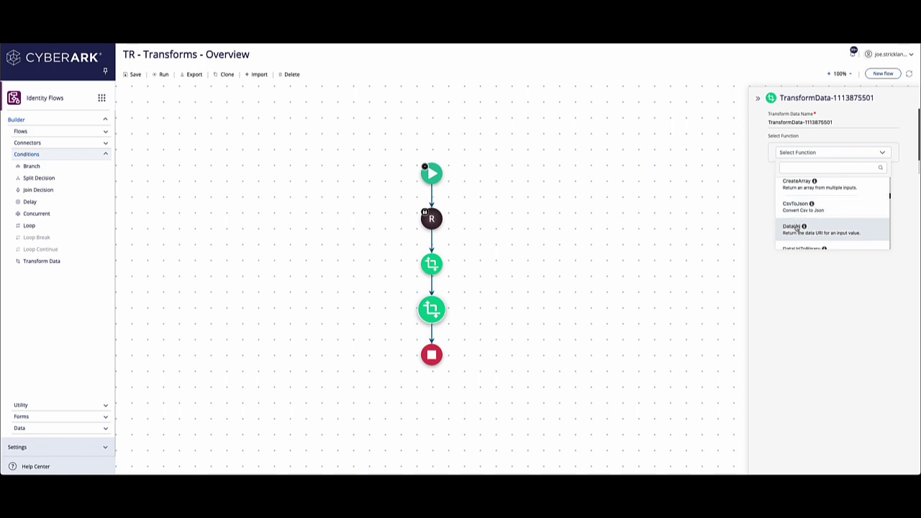
scroll(796, 228, "down", 1)
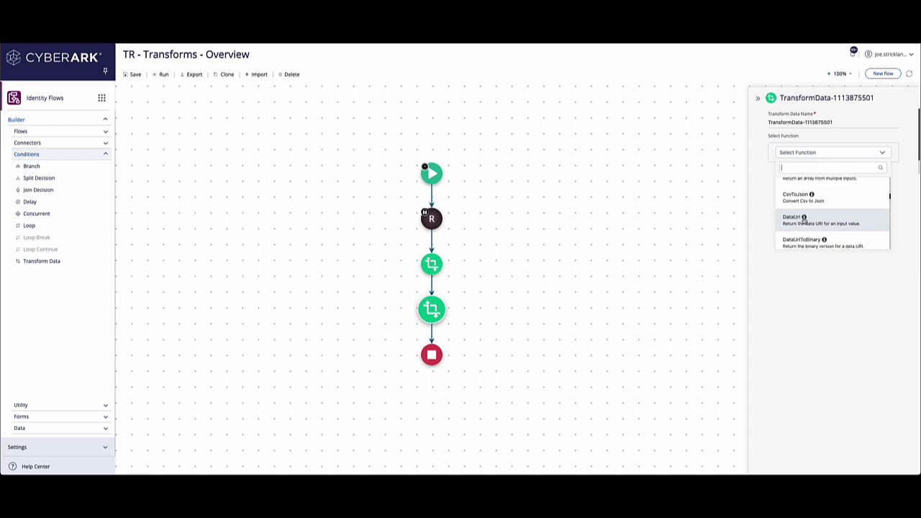
mouse_move(804, 218)
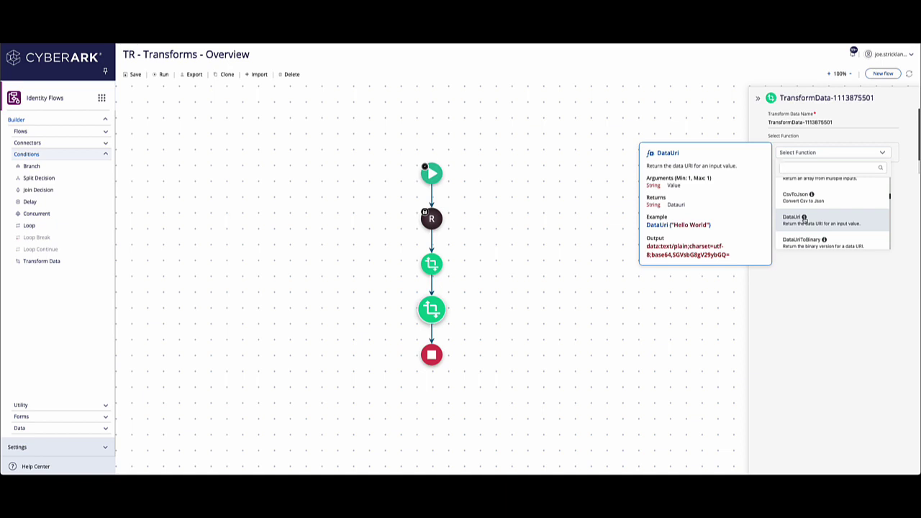
left_click(813, 276)
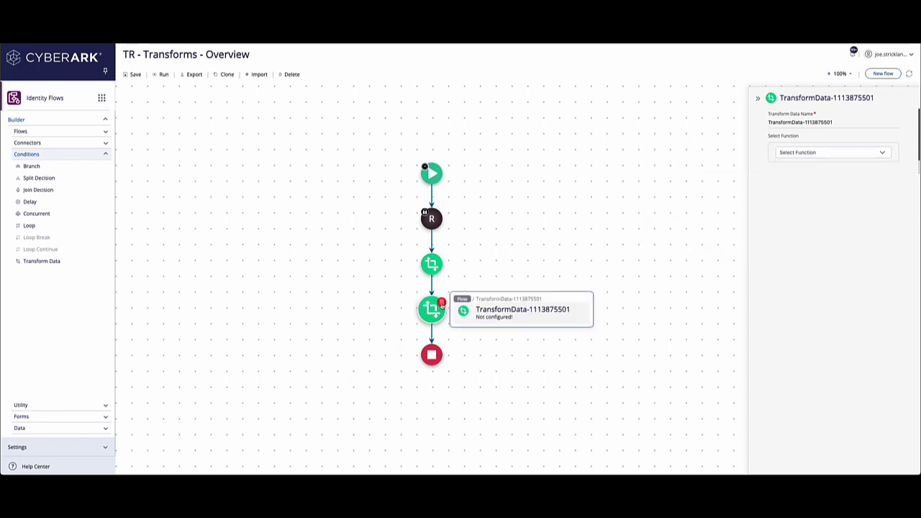
Delete the newly added, unconfigured Transform Data step from the flow
left_click(442, 303)
left_click(531, 287)
Add a Transform Data step between the existing transform and the end of the flow, using the Add function
mouse_move(518, 243)
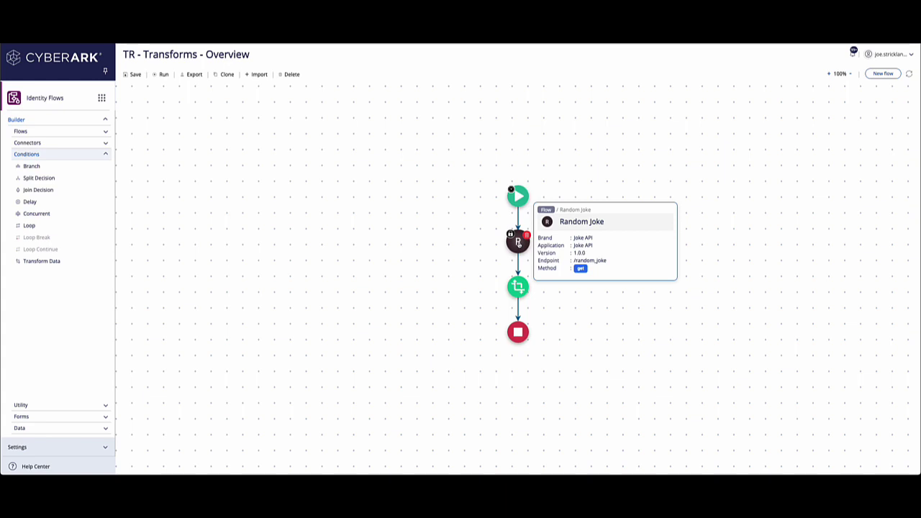
mouse_move(519, 290)
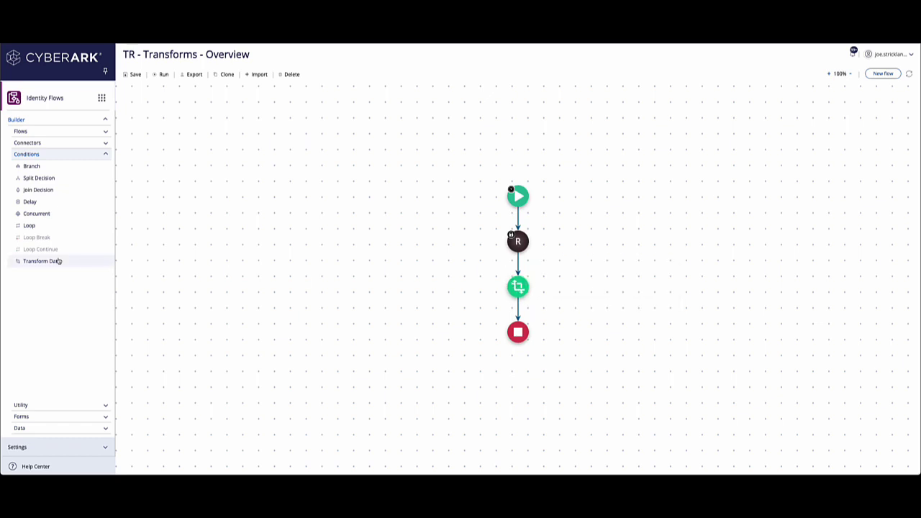
left_click_drag(58, 262, 516, 312)
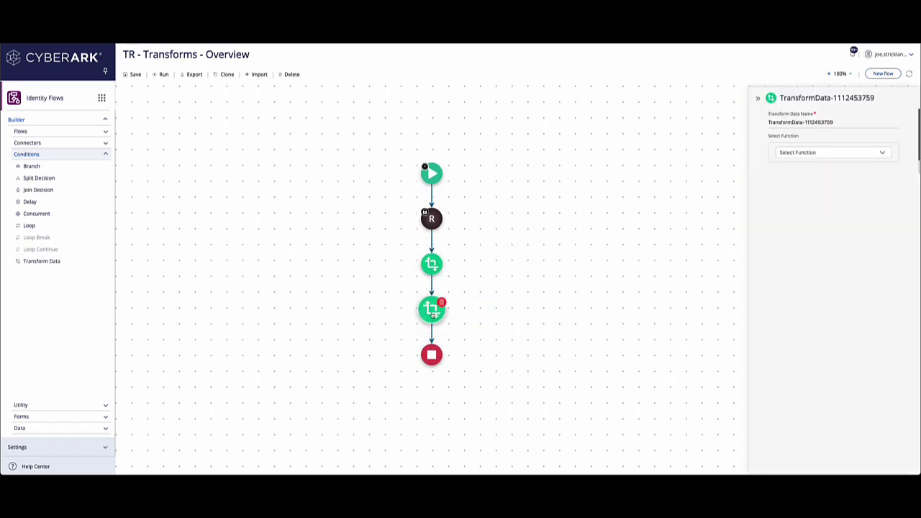
left_click(875, 152)
left_click(795, 186)
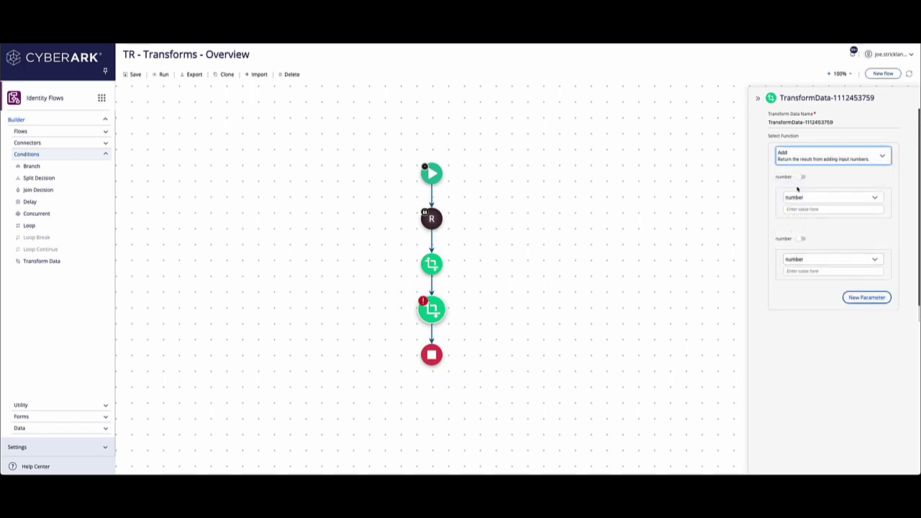
Set the Add function's first number to the Id from the Random Joke response body and the second number to 100
left_click(799, 209)
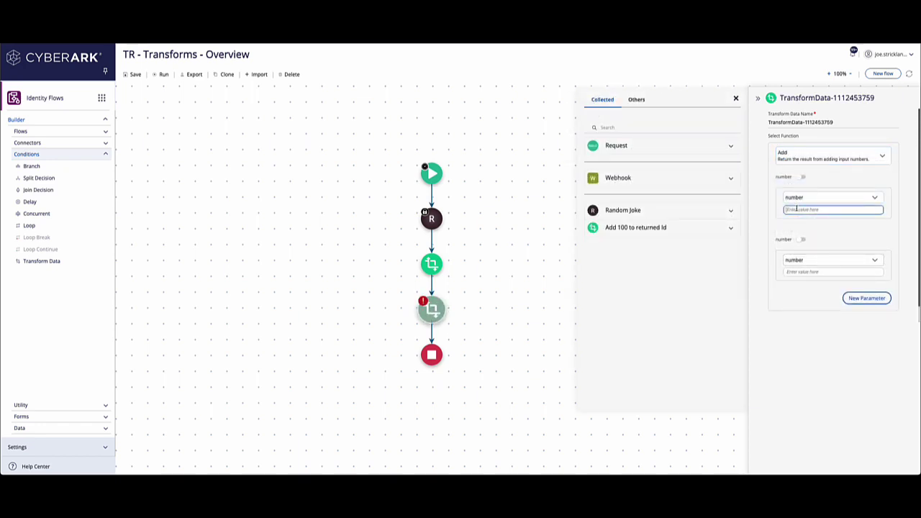
left_click(731, 210)
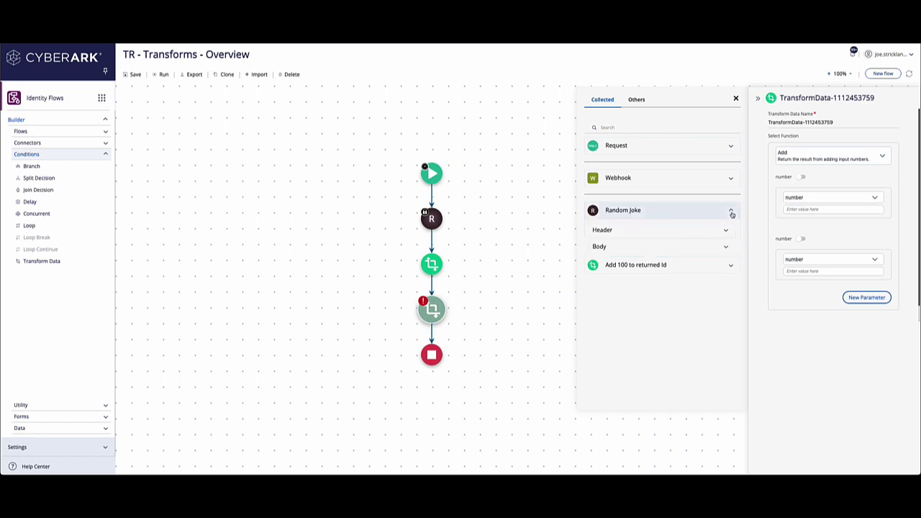
left_click(620, 246)
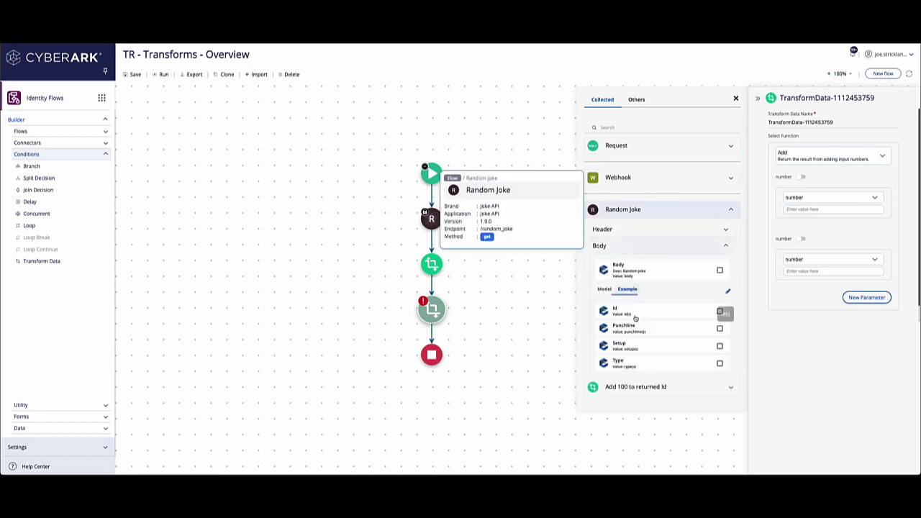
left_click(719, 311)
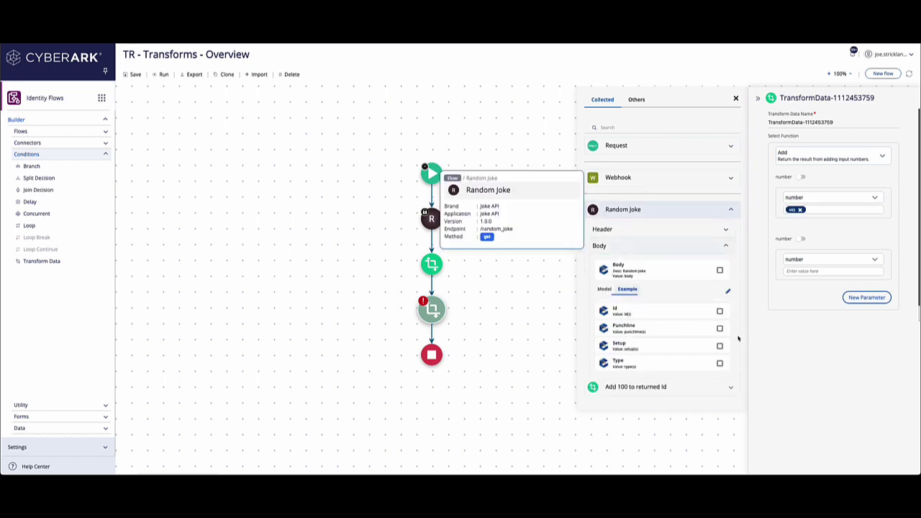
left_click(806, 272)
type("100")
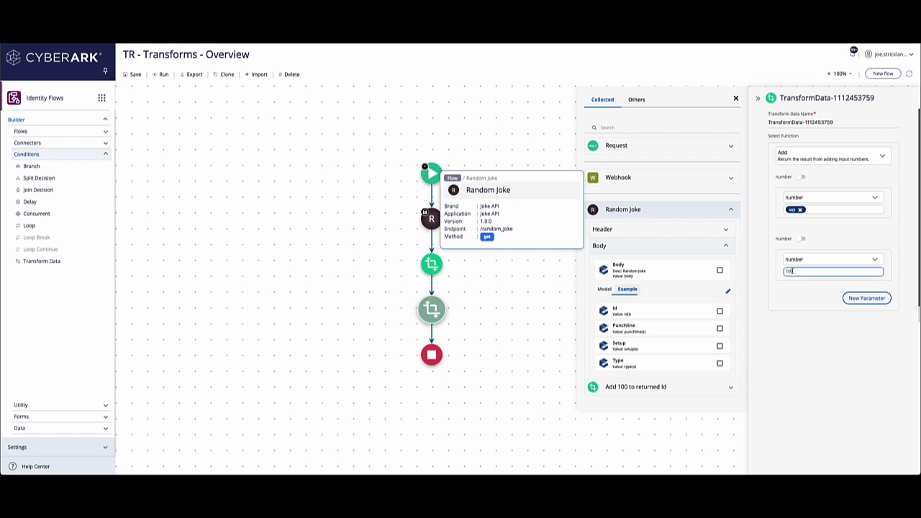
Rename the new transform as "Easier Reference" and close its configuration
left_click_drag(844, 121, 787, 117)
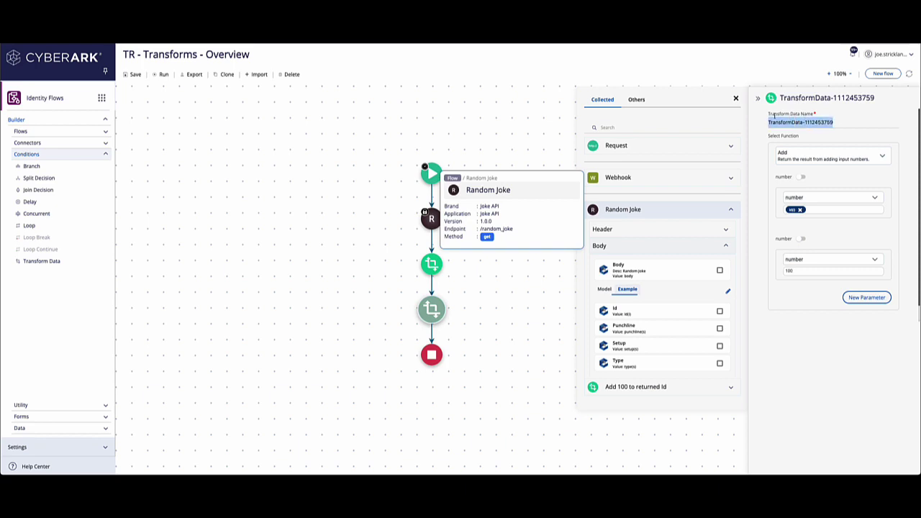
type("Easier")
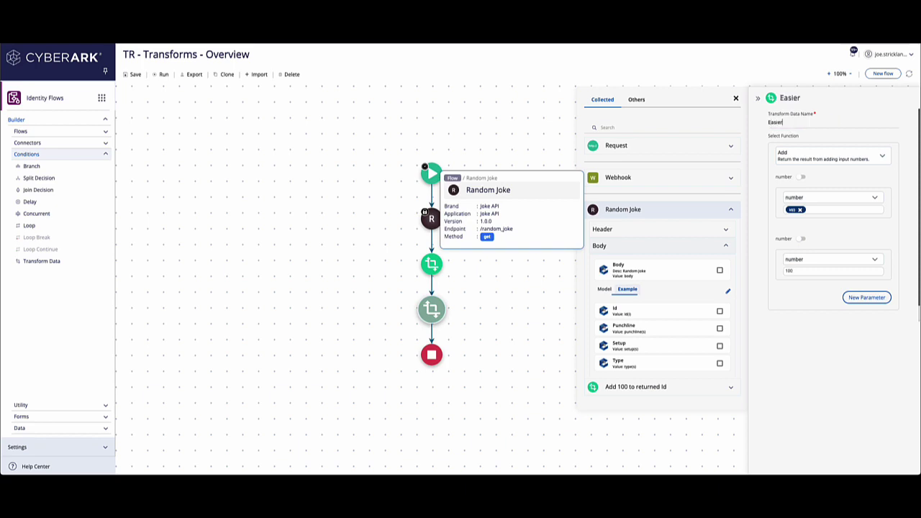
type(" Refence")
left_click(795, 121)
type("er")
left_click(735, 98)
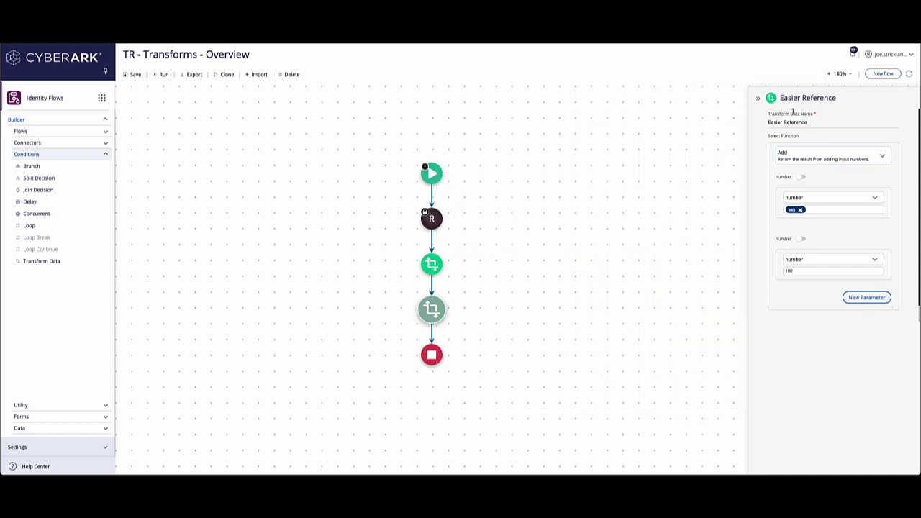
left_click(758, 98)
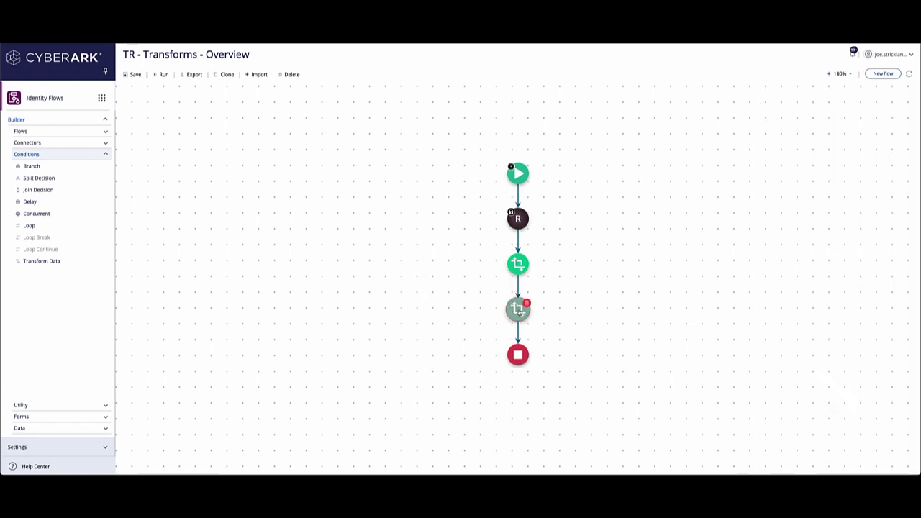
Delete the "Easier Reference" transform from the flow and confirm the removal
mouse_move(520, 311)
mouse_move(522, 270)
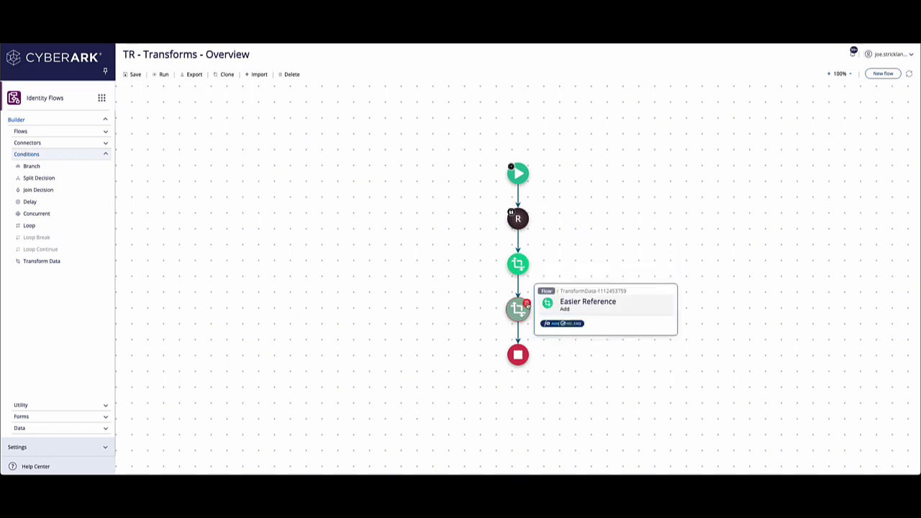
left_click(527, 304)
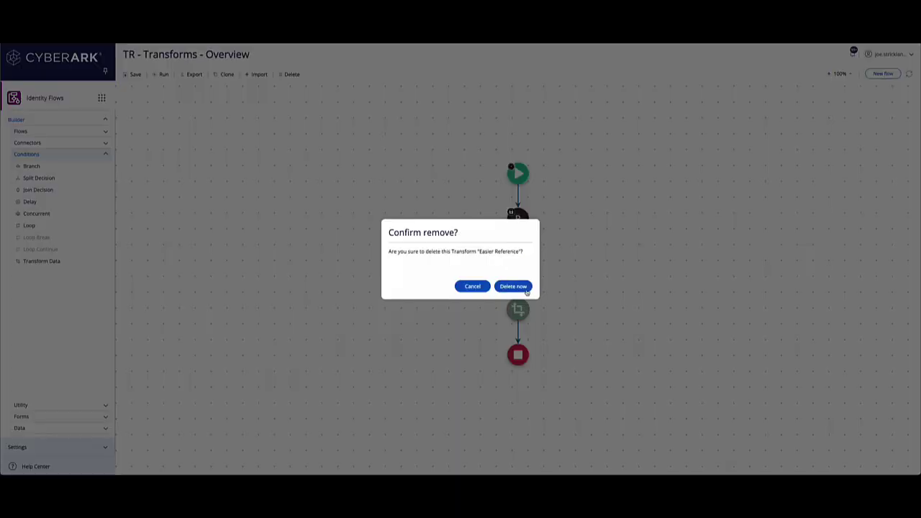
left_click(524, 288)
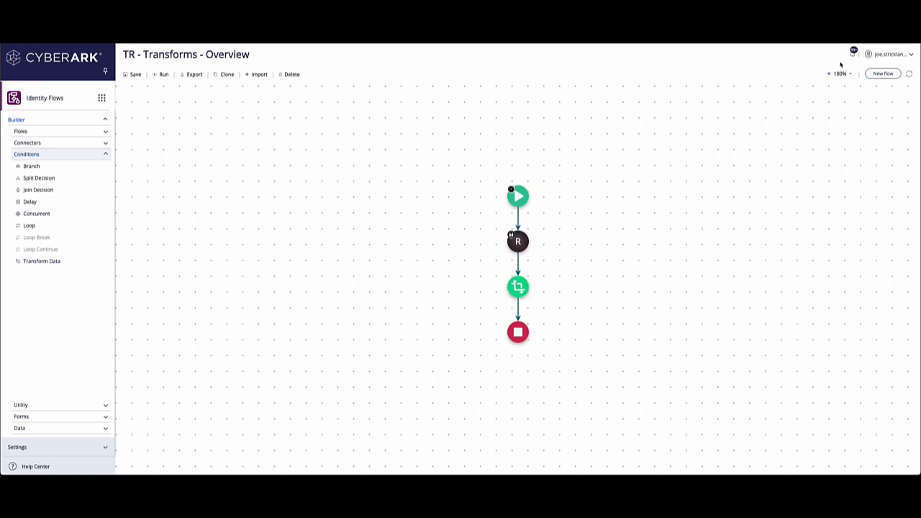
Run the TR - Transforms - Overview flow and open the details of its latest run
left_click(161, 75)
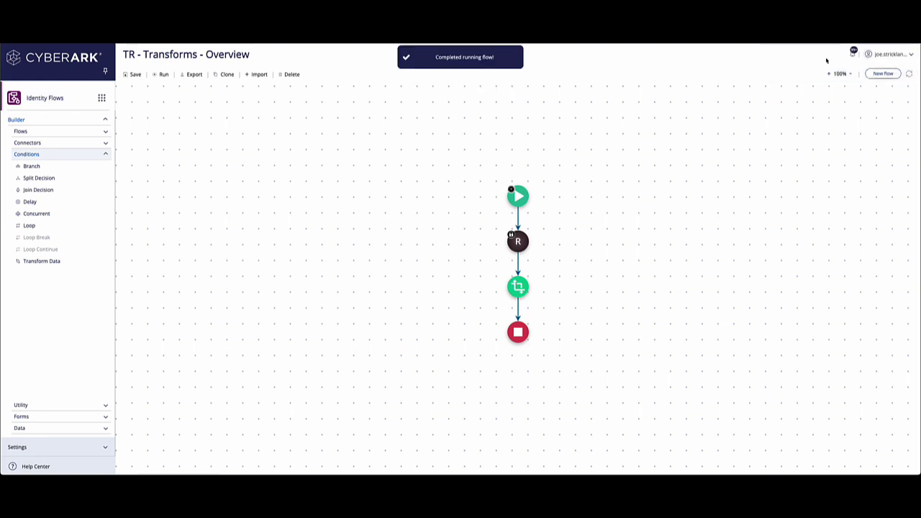
left_click(852, 55)
left_click(792, 76)
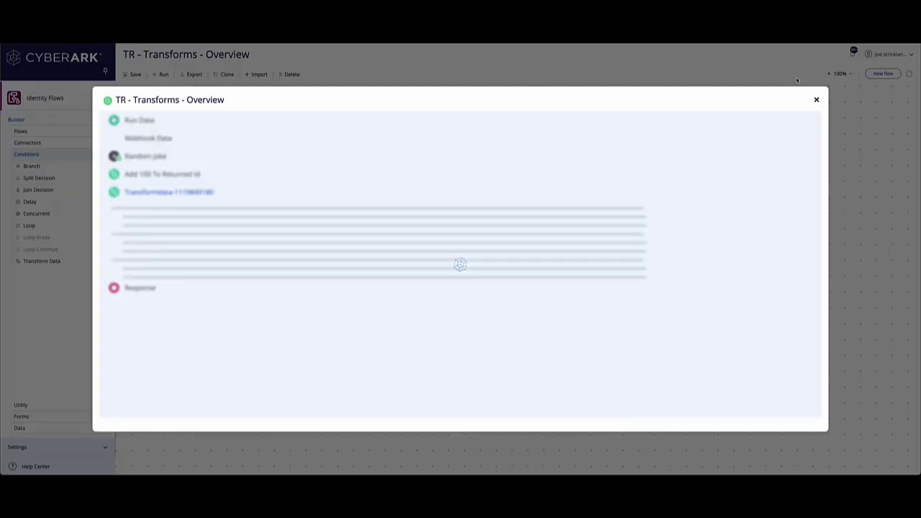
Examine the Id in the Random Joke response body and the output of Add 100 To Returned Id, and close the run details
left_click(442, 156)
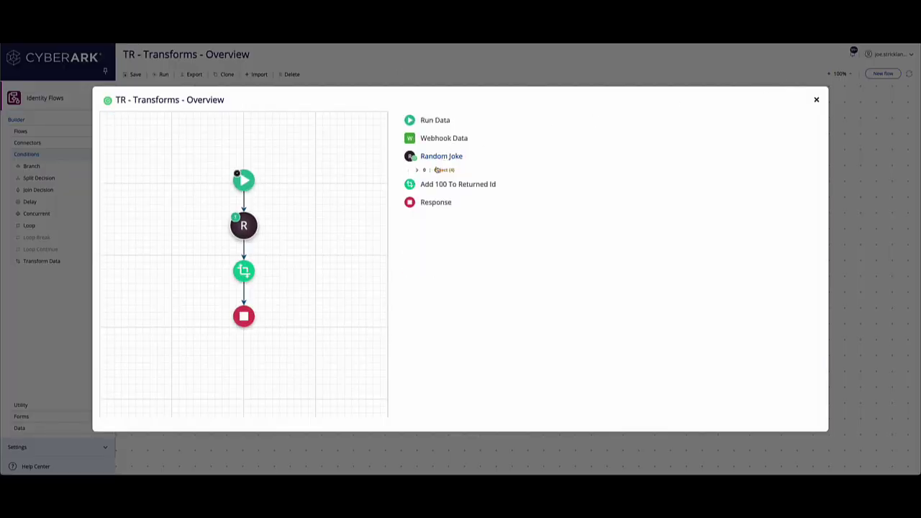
left_click(425, 198)
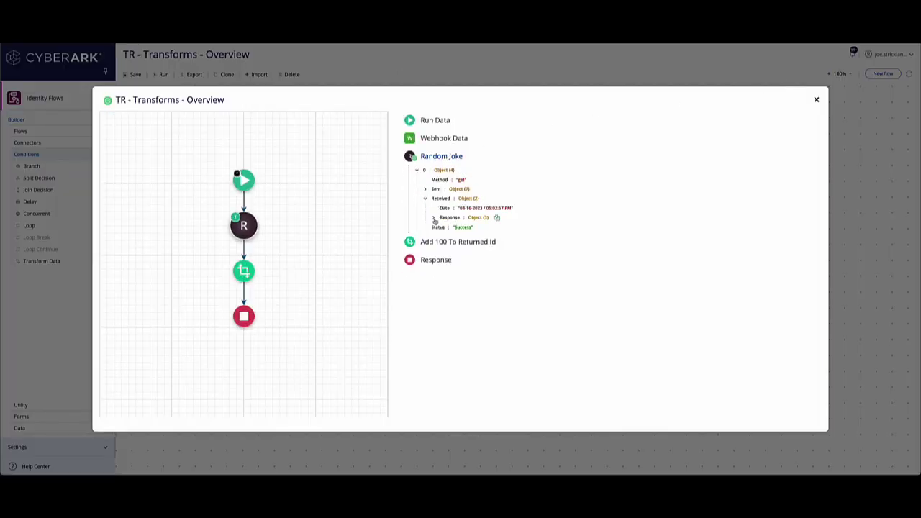
left_click(433, 217)
left_click(442, 227)
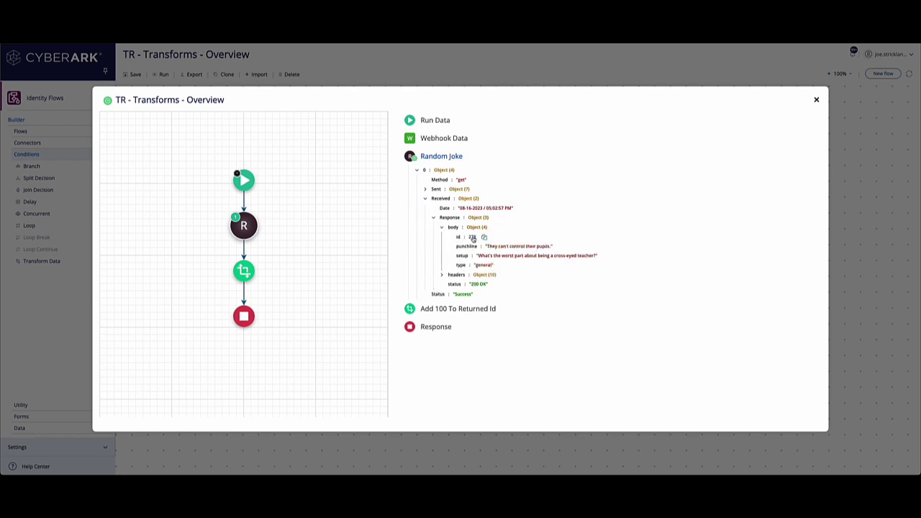
left_click(436, 311)
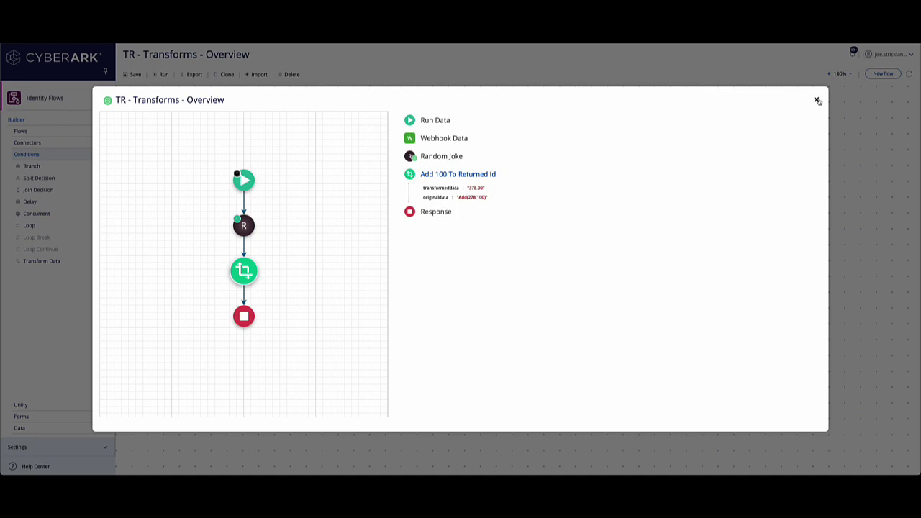
left_click(817, 99)
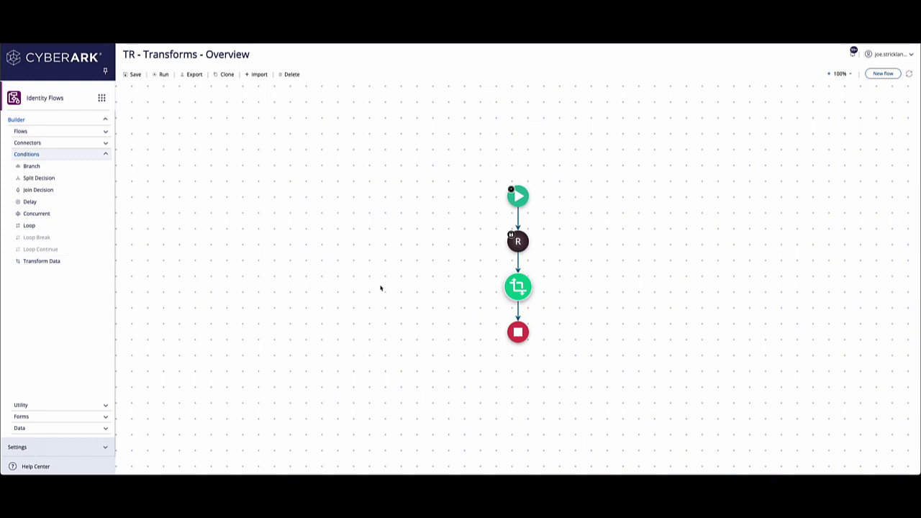
Add a second Transform Data step after the Add 100 to returned Id step and assign it the String function
mouse_move(508, 288)
left_click_drag(41, 260, 504, 314)
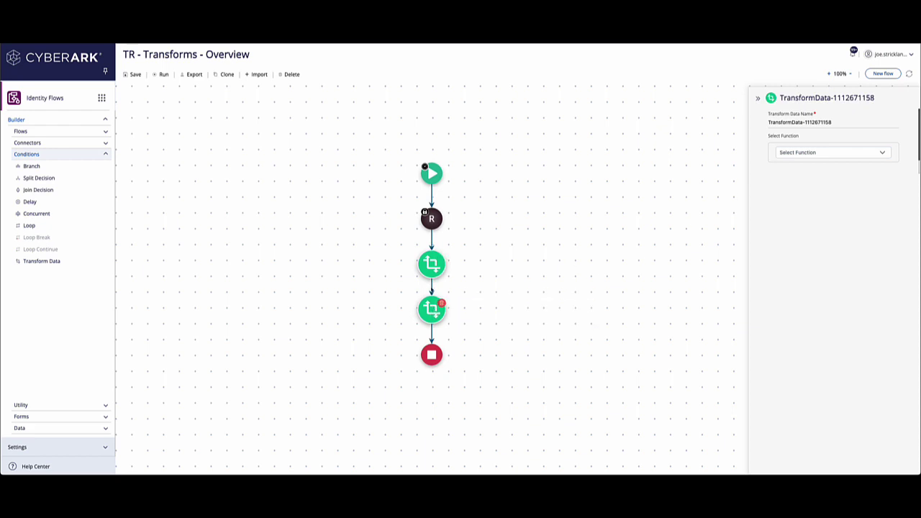
left_click(799, 155)
type("ring")
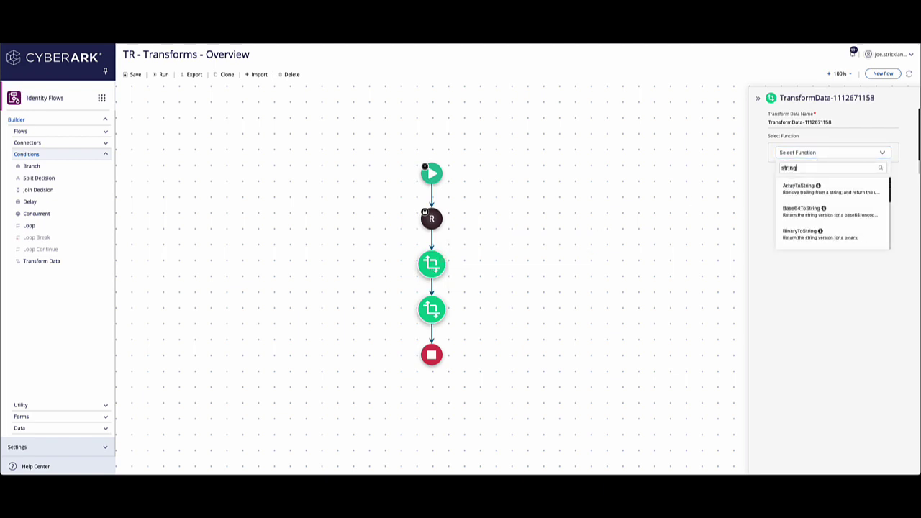
scroll(807, 239, "down", 3)
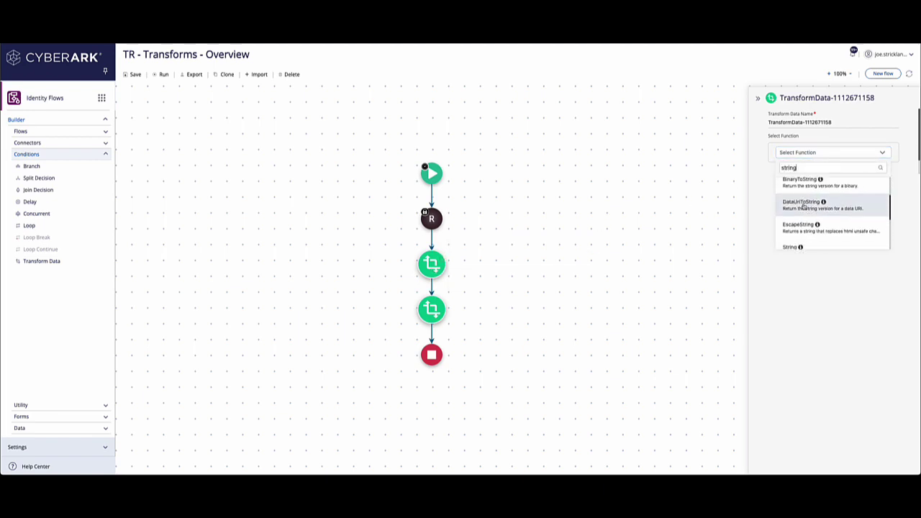
left_click(806, 241)
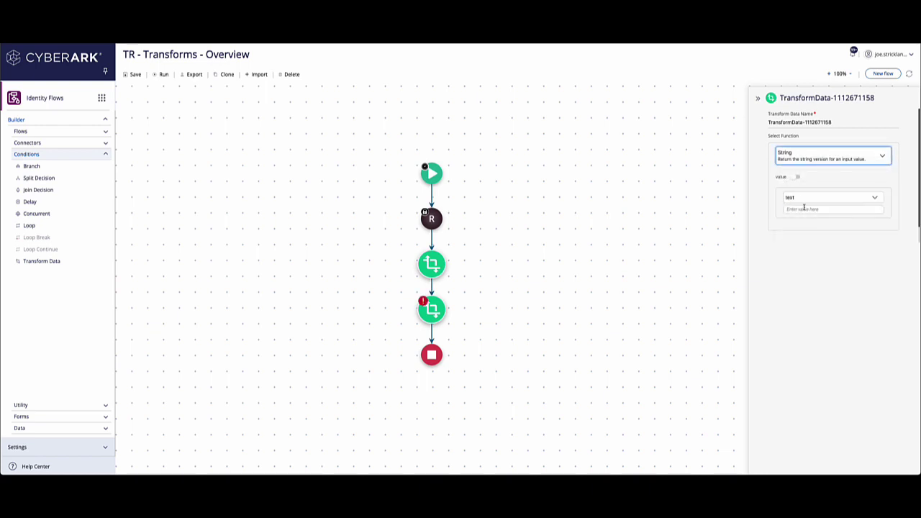
Set the String value to "This is the transformed value:" followed by the Transformed Value from Add 100 to returned Id
left_click(804, 209)
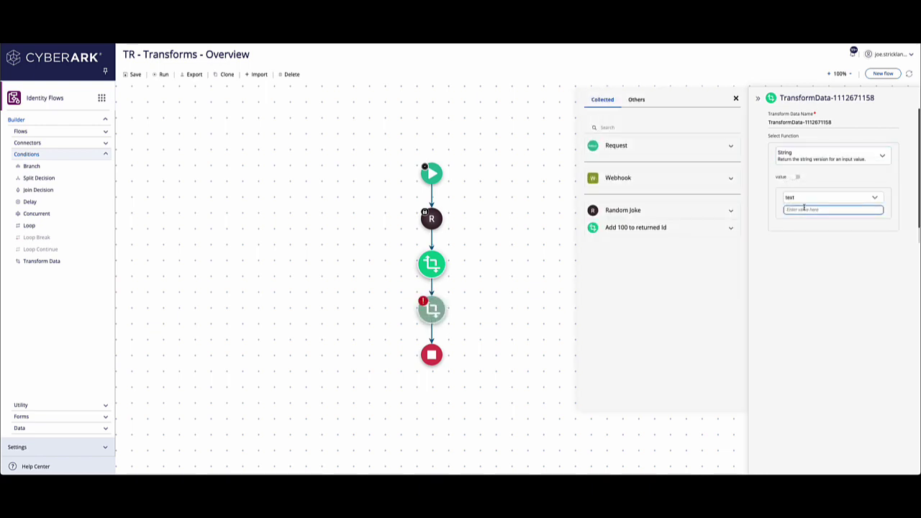
type("Thi")
type("s is the test")
type("sformed value.")
left_click(732, 227)
left_click(666, 259)
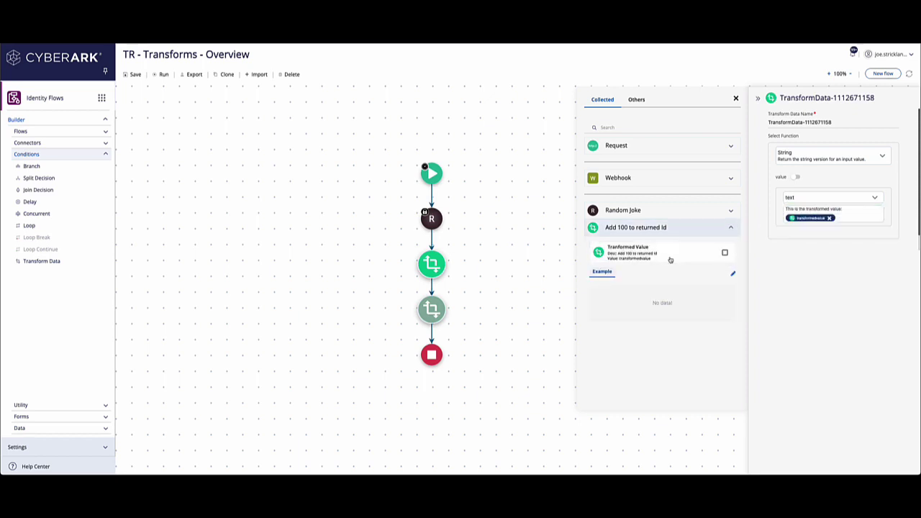
left_click(736, 100)
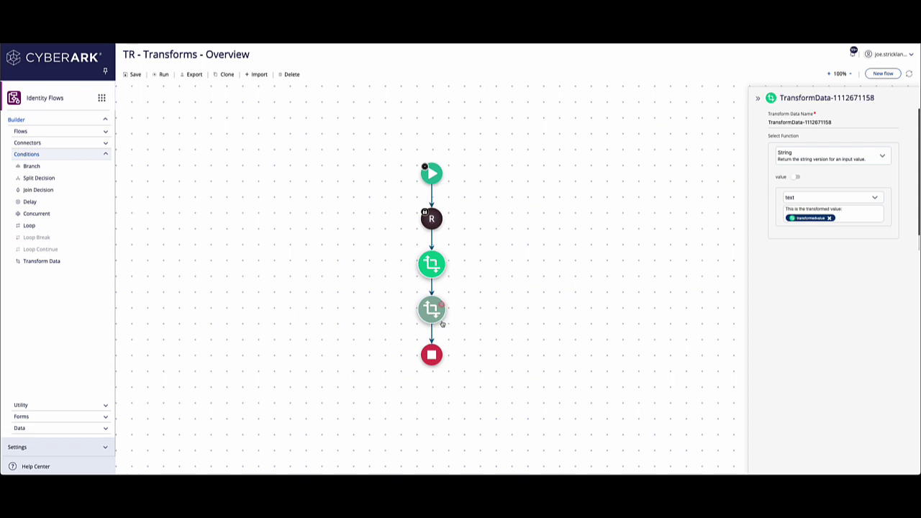
Save and run the TR - Transforms - Overview flow
mouse_move(432, 272)
mouse_move(436, 308)
left_click(136, 75)
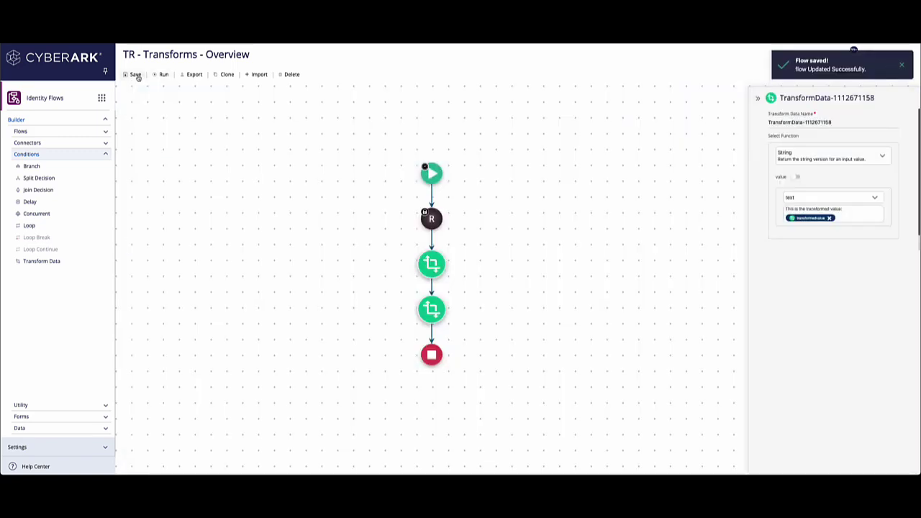
left_click(161, 75)
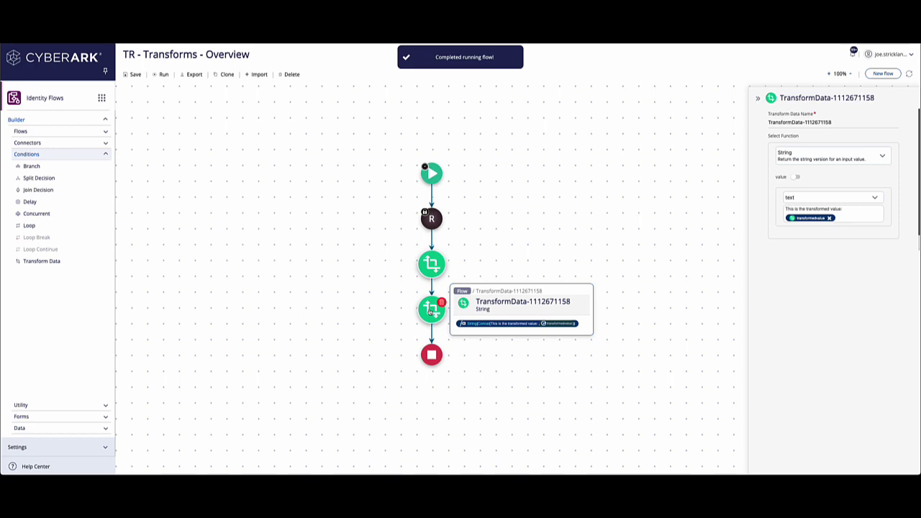
Examine the outputs of Add 100 To Returned Id and the String transform in the latest run's details, and close the details
left_click(853, 53)
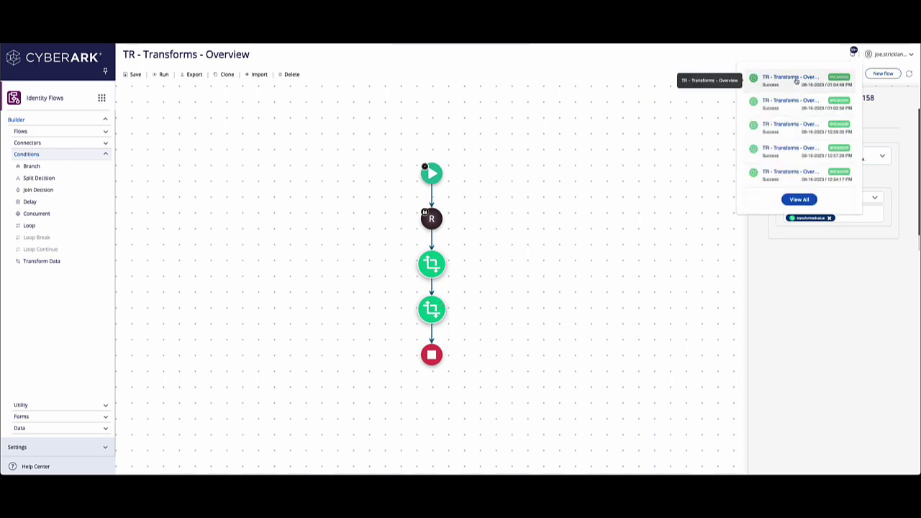
left_click(797, 80)
left_click(455, 174)
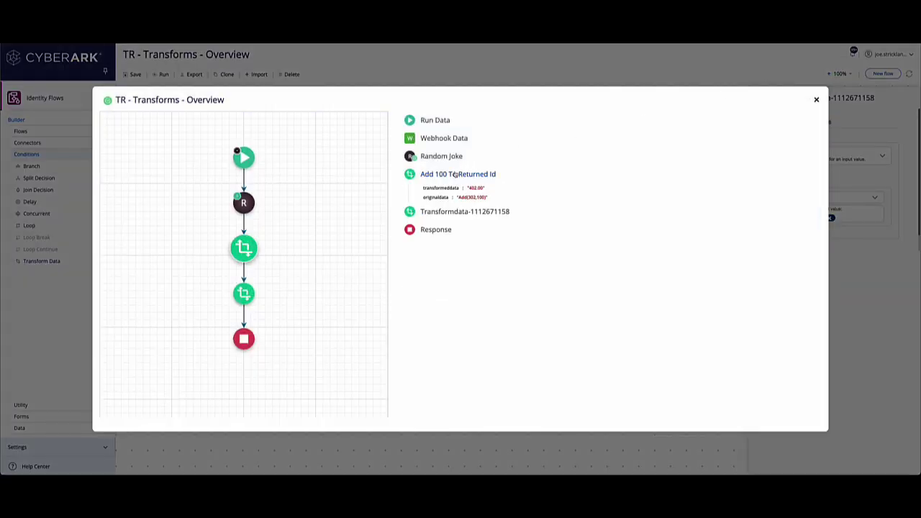
left_click(449, 211)
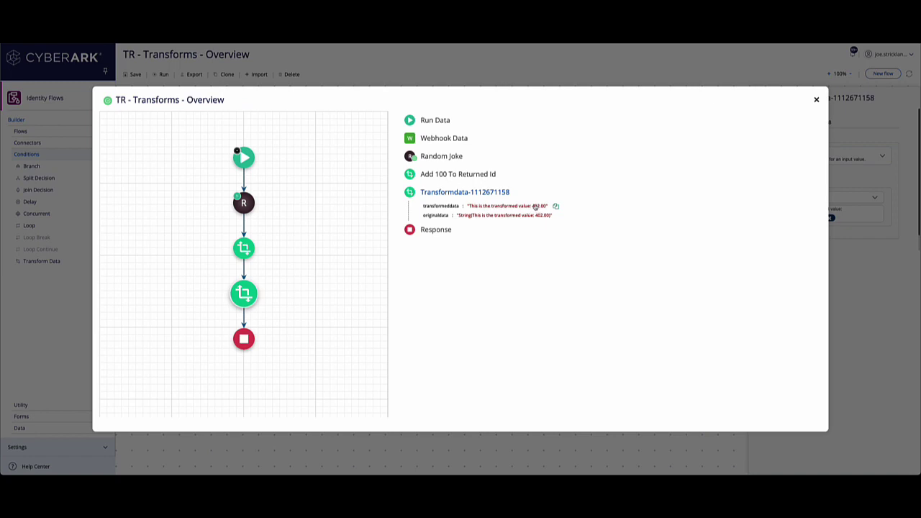
left_click(816, 99)
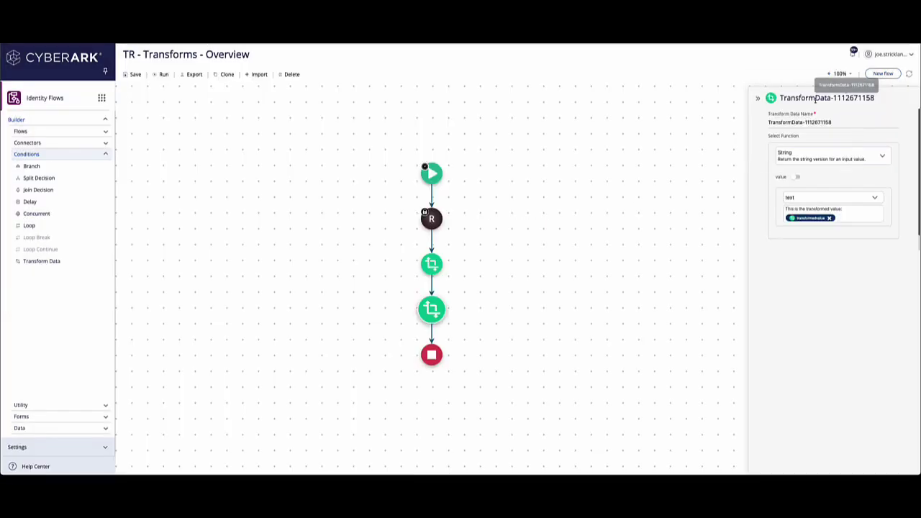